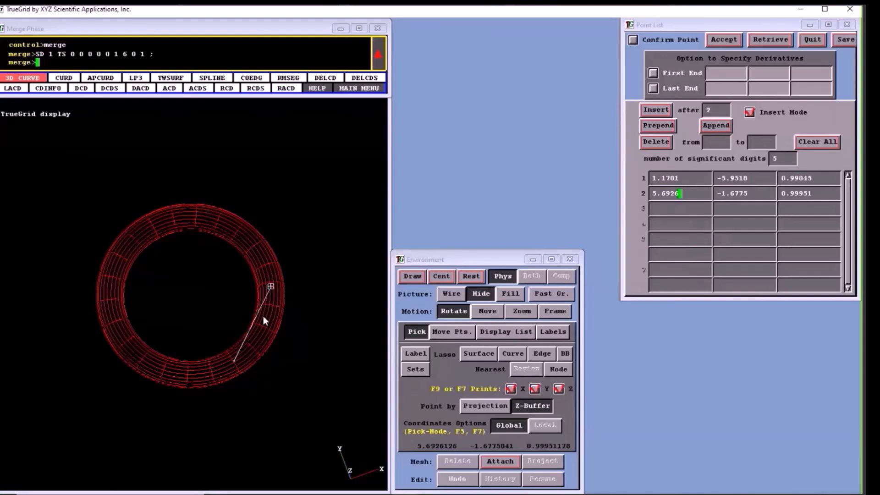
Step: Extend the spline with additional points picked counterclockwise around the torus's front face until it nearly closes the ring
click(235, 232)
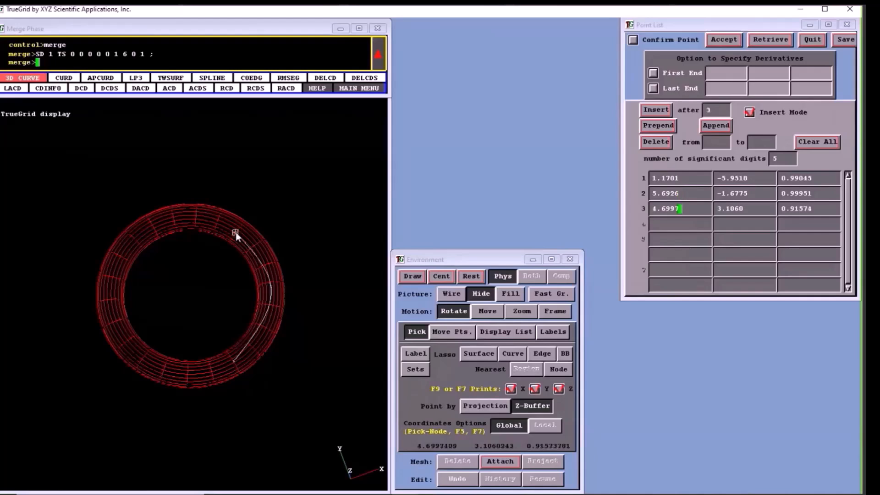
click(156, 229)
click(120, 274)
click(123, 337)
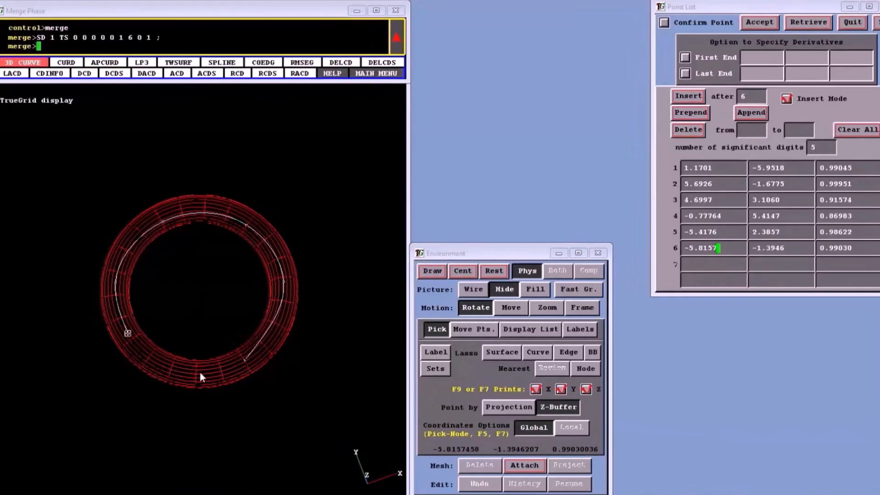
click(200, 372)
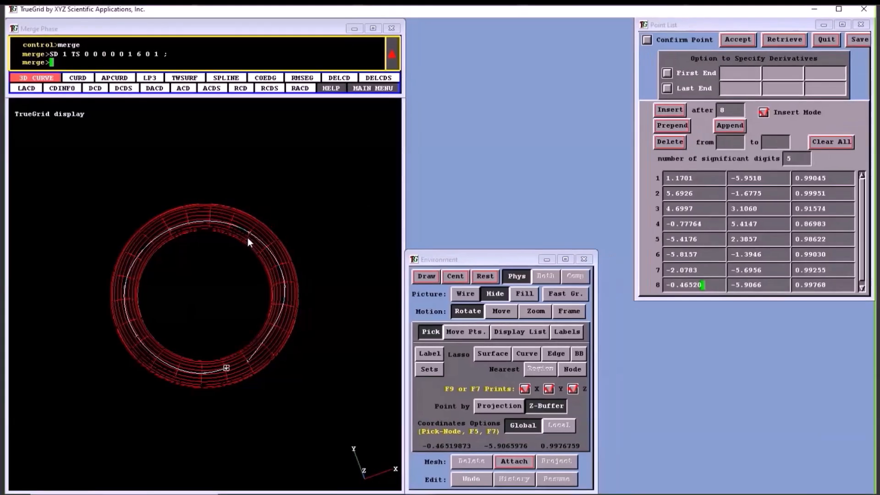
Step: Insert a trial point after the third spline point near the torus's inner edge, and delete it again
click(248, 235)
click(220, 228)
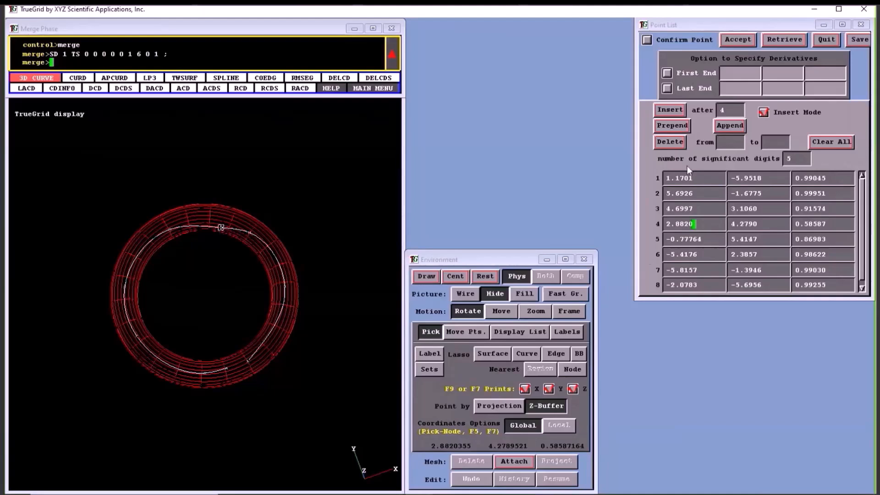
click(680, 144)
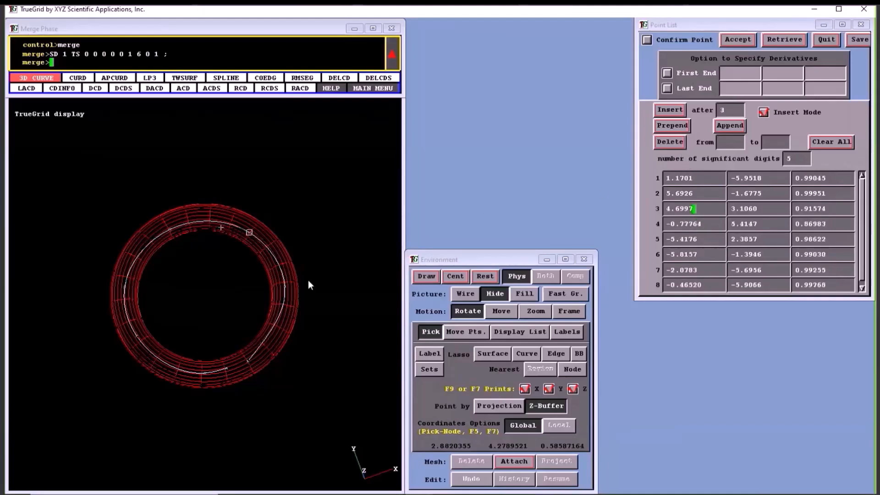
Step: Insert a fourth spline point, turn off Insert Mode, and repick its position at about (1.08, 6.00, 0.98)
click(220, 227)
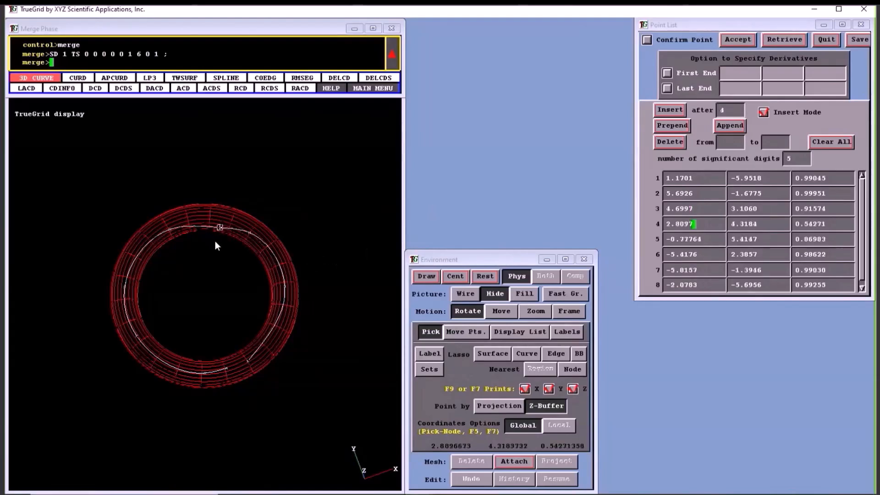
click(763, 112)
click(216, 213)
click(228, 227)
click(191, 214)
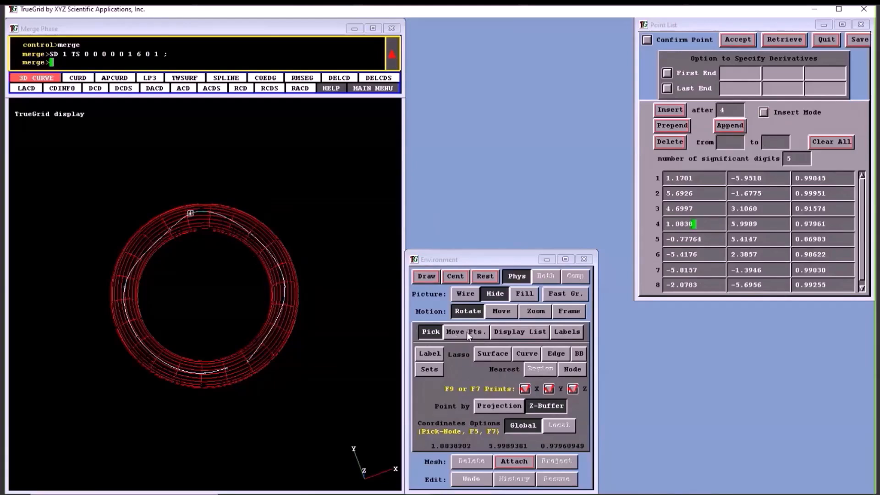
Step: Move the fourth spline point along the global Y axis only, to a Y coordinate of about 12.136
click(466, 332)
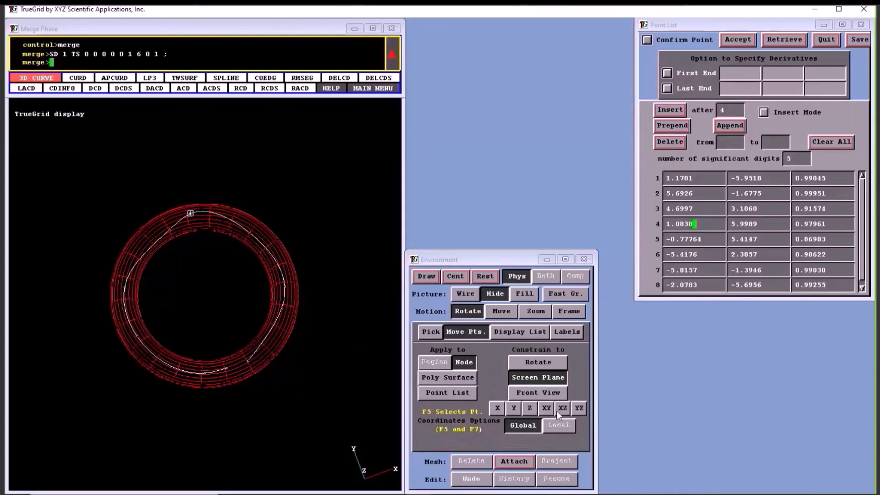
click(448, 392)
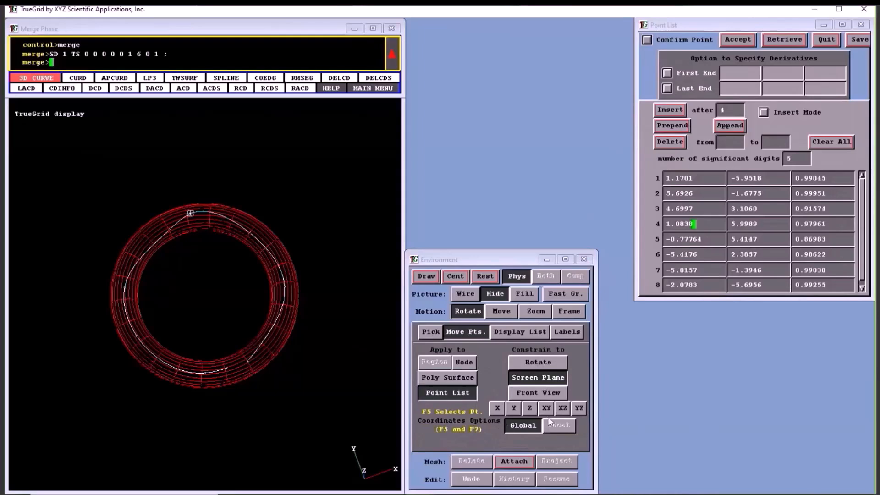
click(514, 408)
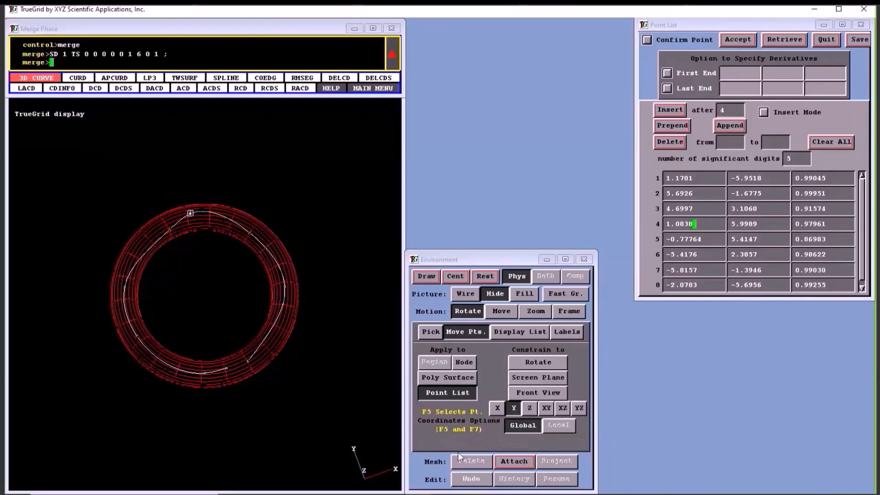
drag(182, 200, 144, 143)
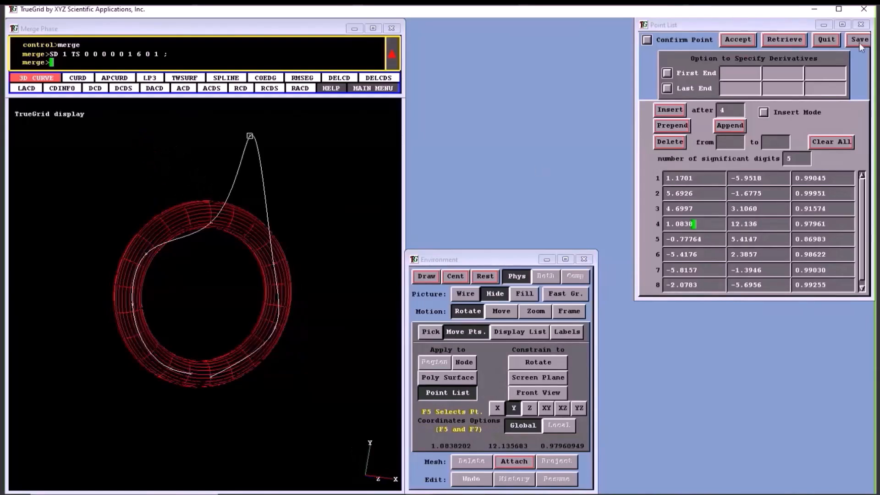
Step: Save the spline as a 3D curve and clear its point list
click(859, 39)
key(Return)
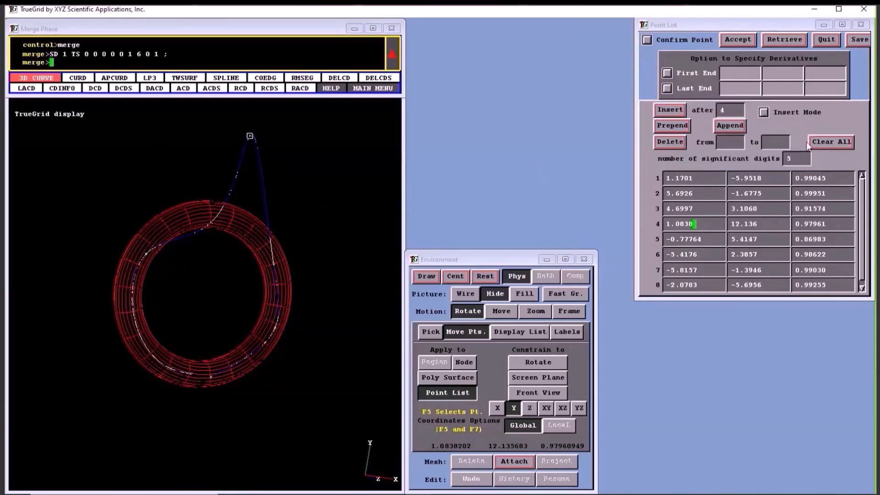
click(835, 139)
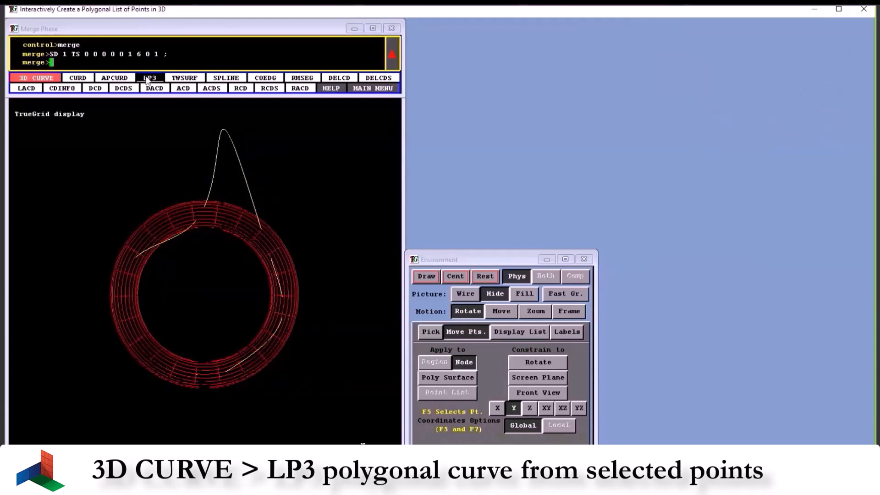
Step: Create and save an LP3 polygonal curve through four picked points along the torus between its bottom and upper-right area
click(148, 78)
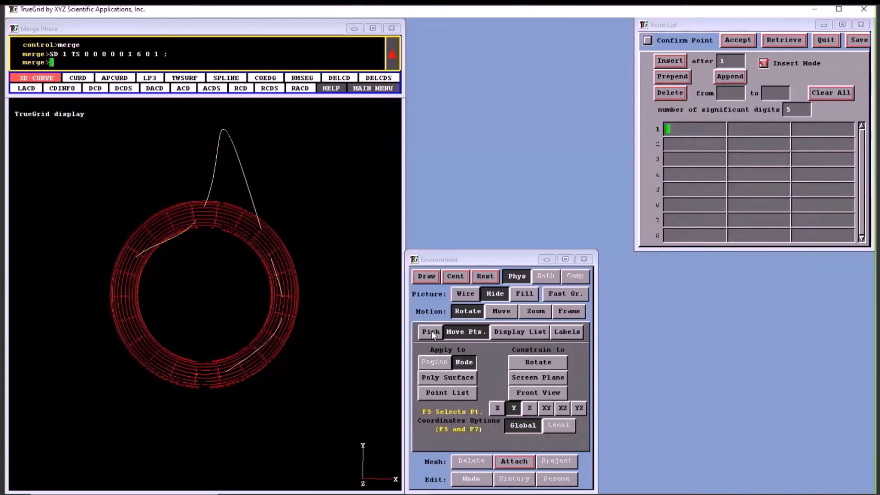
click(431, 332)
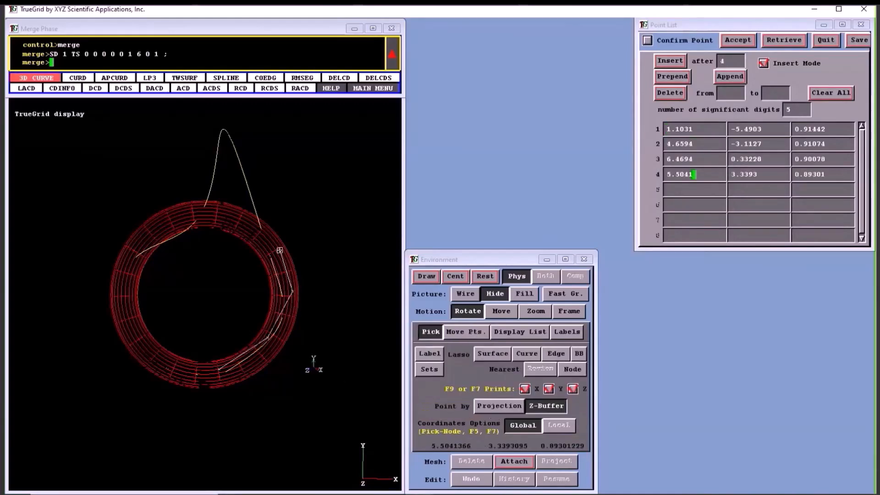
drag(316, 362, 251, 193)
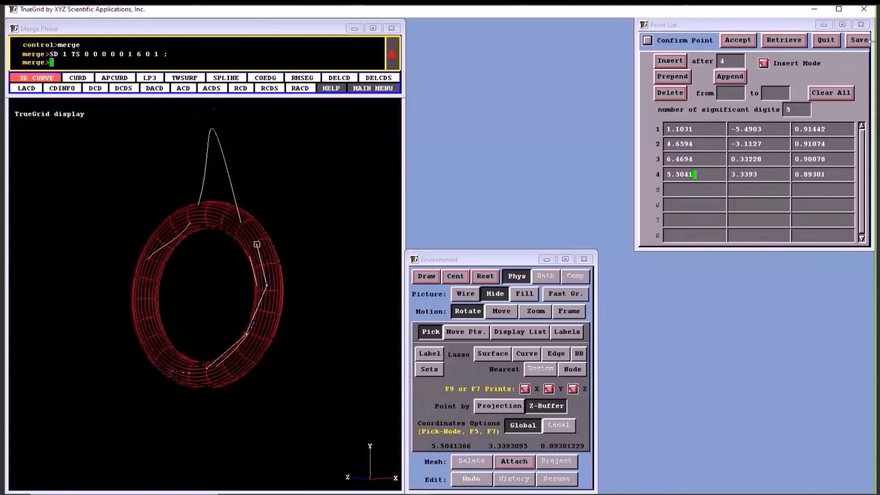
click(859, 41)
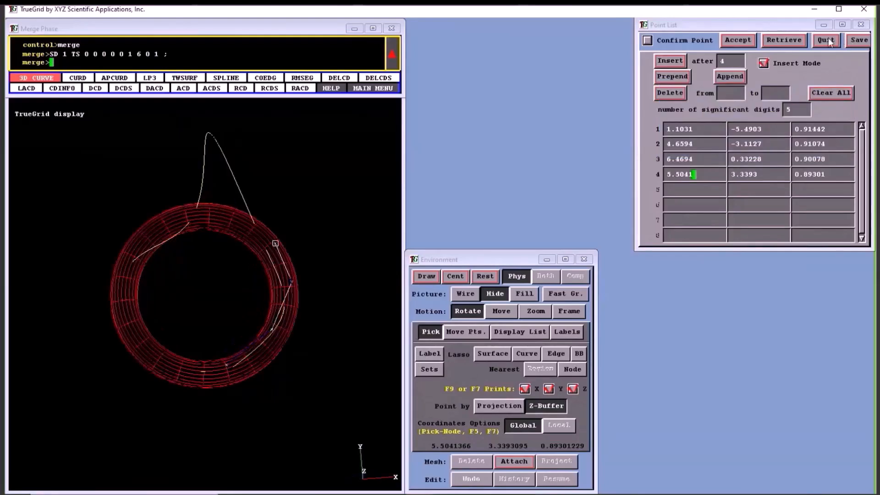
click(827, 40)
Step: Pick a point on the torus surface close to its outer edge, at about (0.420, -6.754, 0.642)
drag(308, 373, 406, 359)
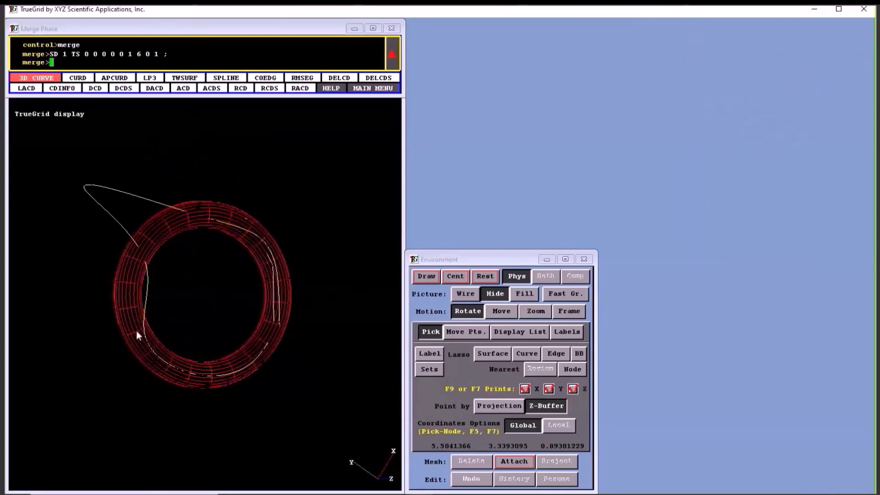
drag(322, 280, 321, 367)
click(570, 315)
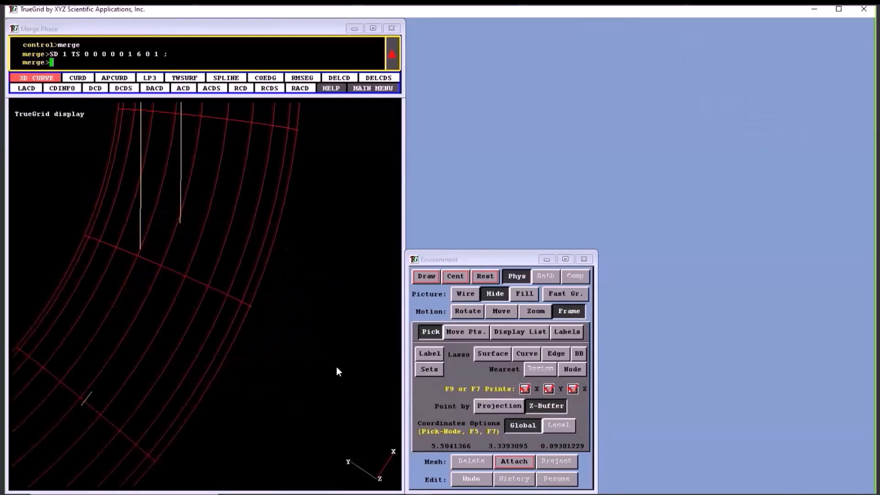
click(188, 359)
click(200, 368)
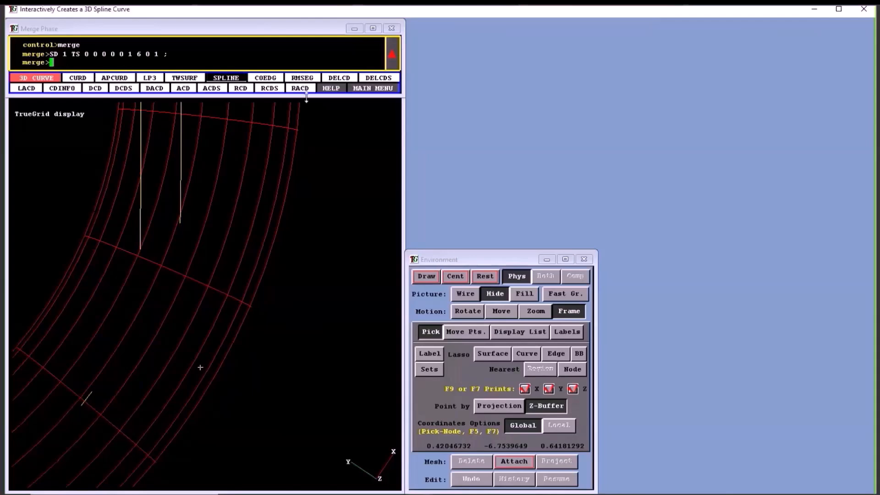
Step: Start a new surface definition with surface number 2 and the Cylinder type
click(362, 91)
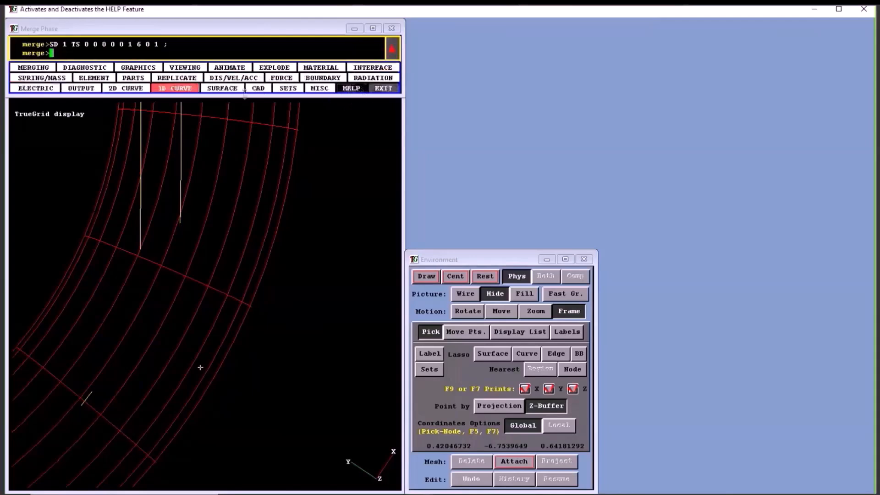
click(218, 89)
click(71, 67)
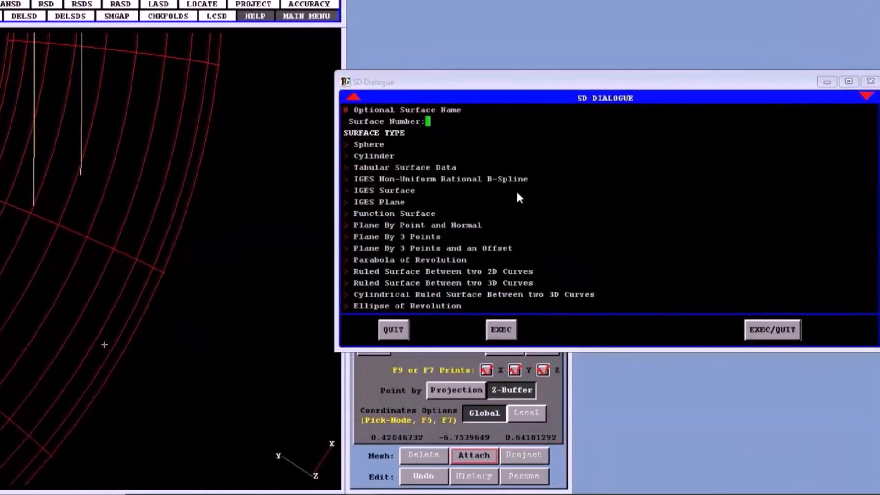
text(2)
click(371, 156)
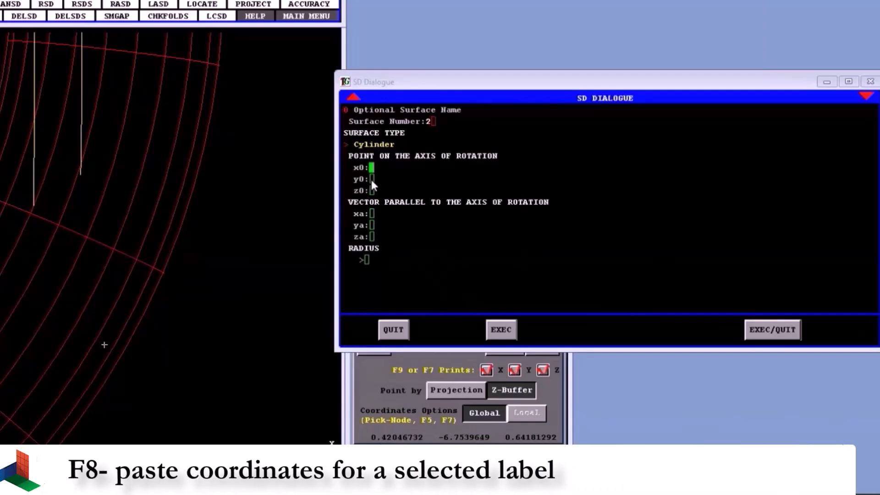
Step: Create the cylinder with the picked coordinates as its axis point, axis vector 0, 0, 1 and radius .5
key(F8)
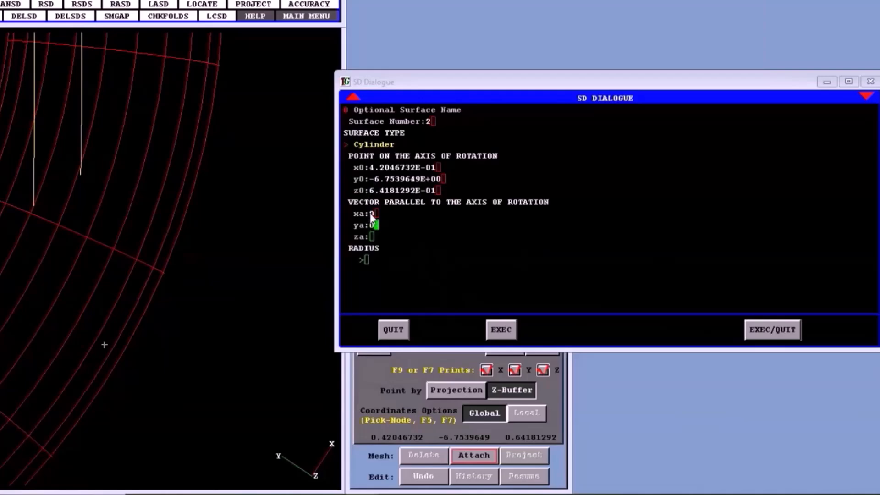
key(Return)
text(1)
key(Return)
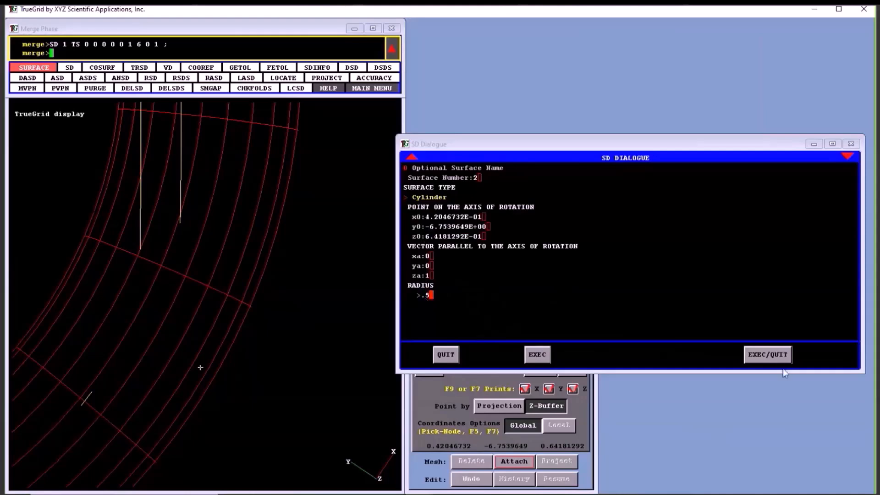
click(770, 356)
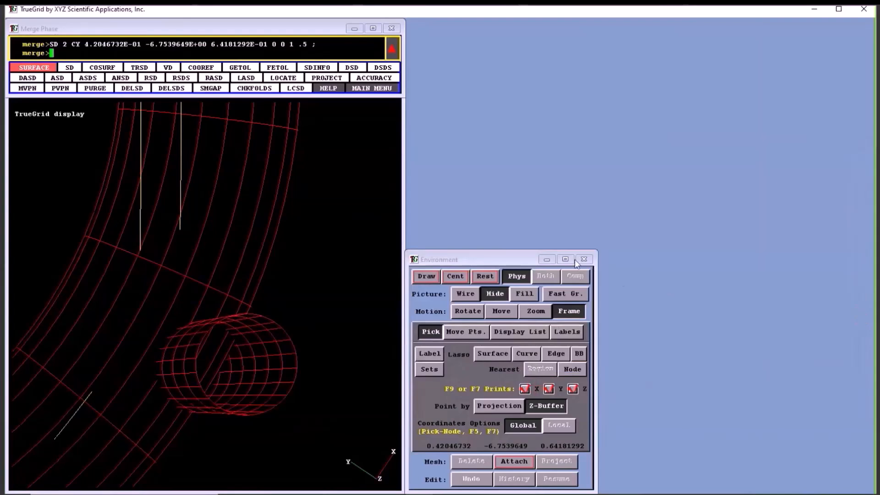
Step: Start a TWSURF curve for the intersection of two surfaces and display the torus and cylinder in Fill mode
click(468, 311)
drag(293, 366, 243, 364)
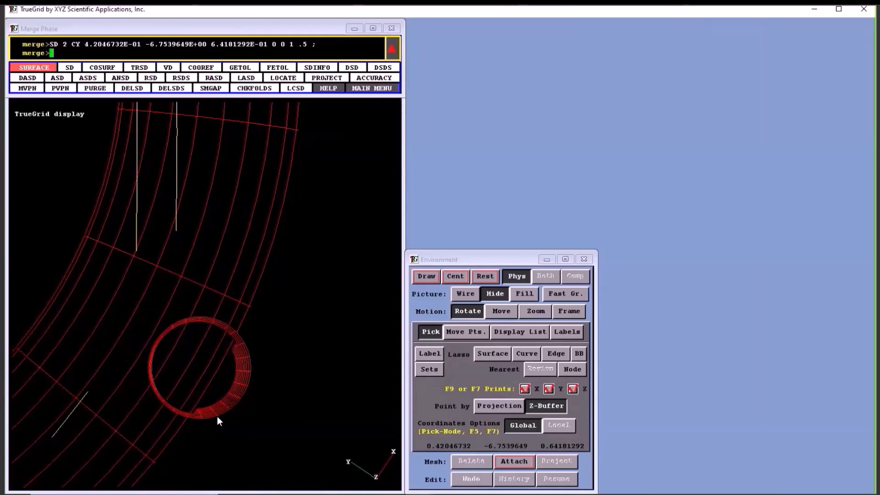
drag(183, 419, 222, 342)
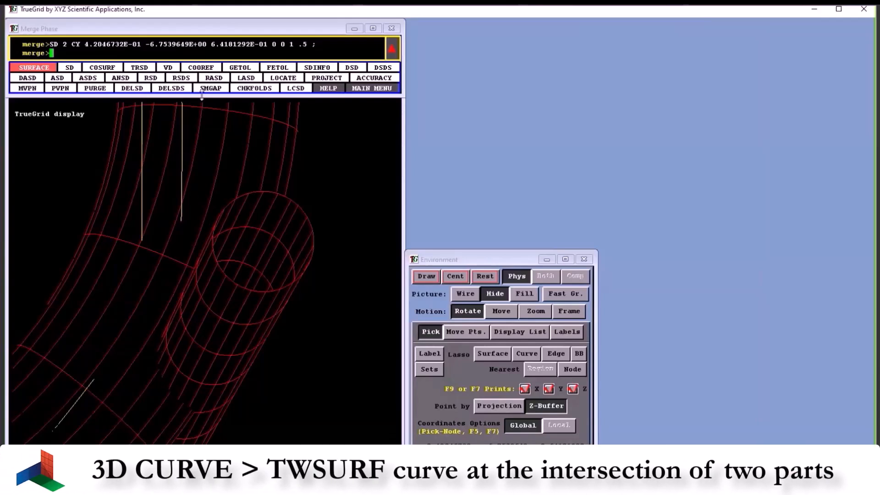
click(359, 89)
click(182, 89)
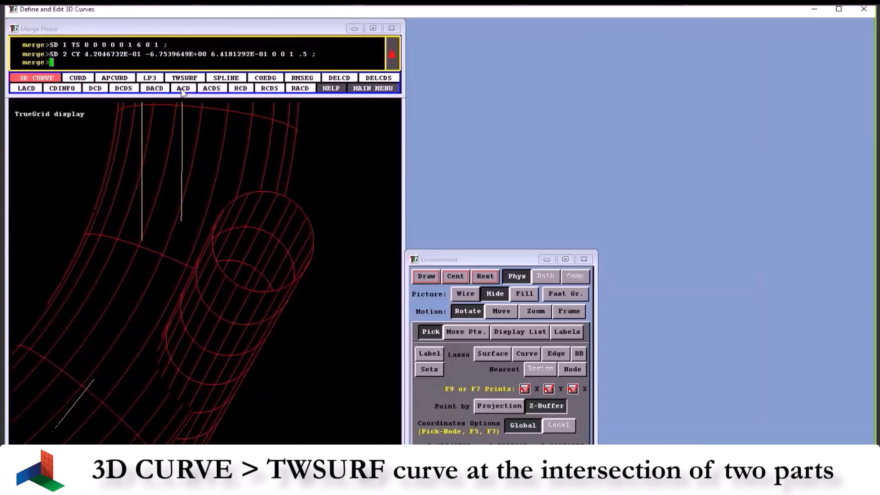
click(185, 78)
click(526, 294)
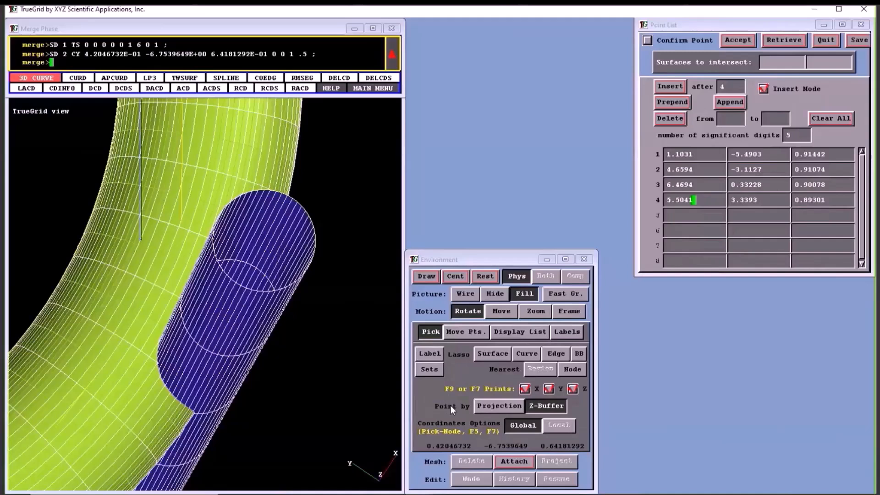
Step: Clear the leftover entries from the point list and pick the first two points along the cylinder–torus intersection
click(180, 402)
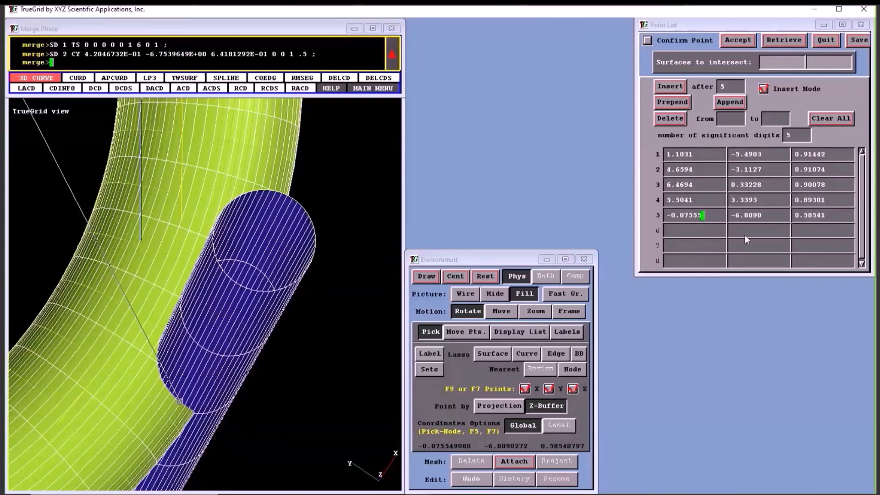
click(827, 120)
click(180, 400)
click(156, 354)
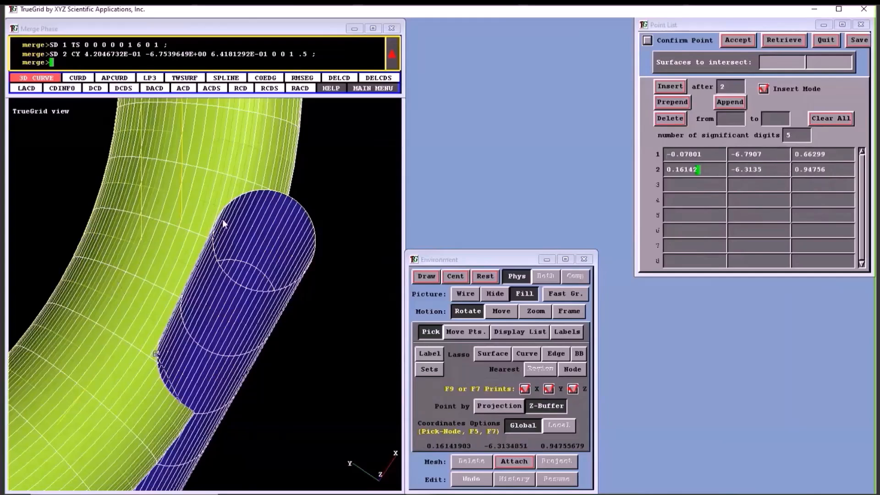
Step: Pick the remaining points around the cylinder–torus intersection, rounding the cylinder until the outline returns near the first point
middle_drag(232, 211, 202, 345)
click(180, 332)
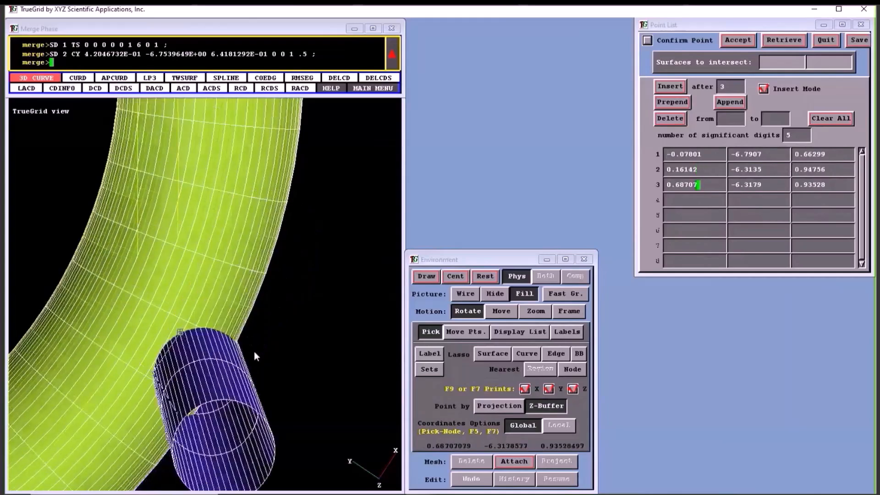
middle_drag(255, 352, 185, 357)
click(209, 332)
middle_drag(290, 361, 141, 440)
click(237, 342)
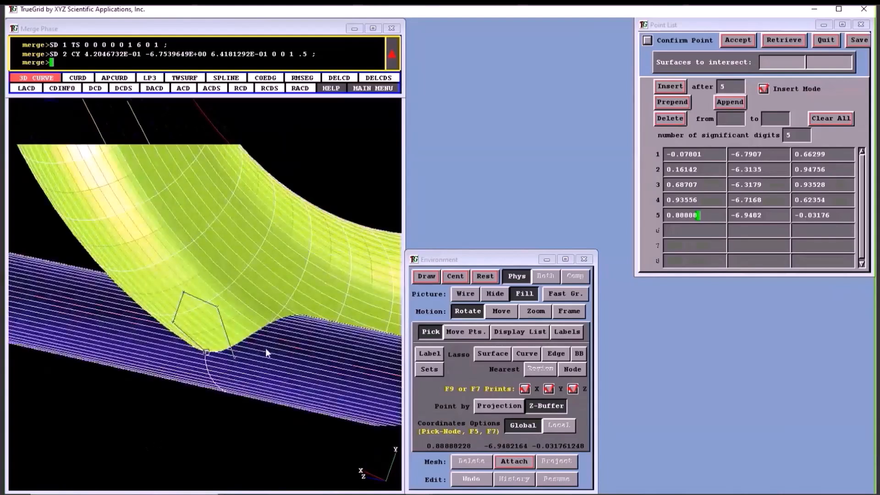
middle_drag(229, 362, 209, 366)
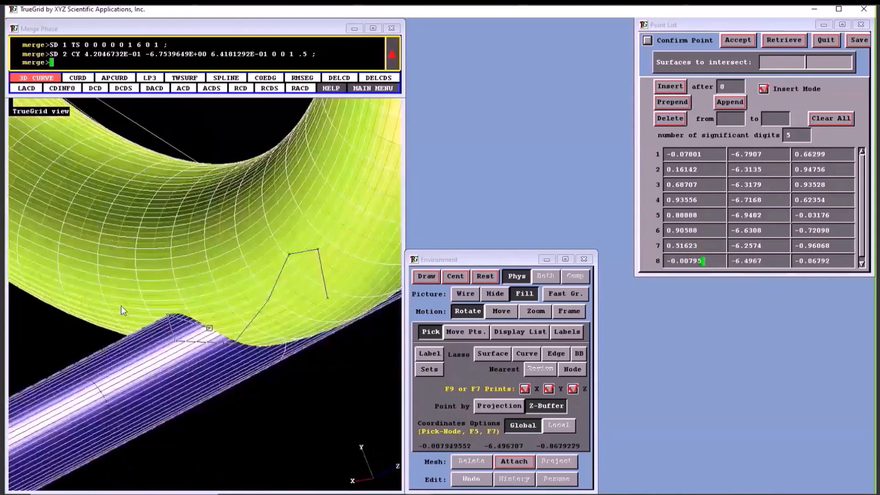
middle_drag(121, 306, 180, 316)
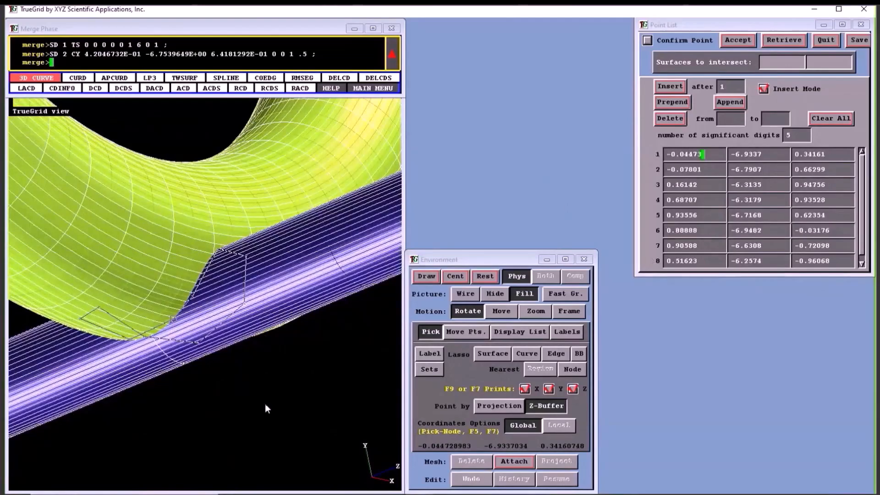
middle_drag(265, 404, 770, 413)
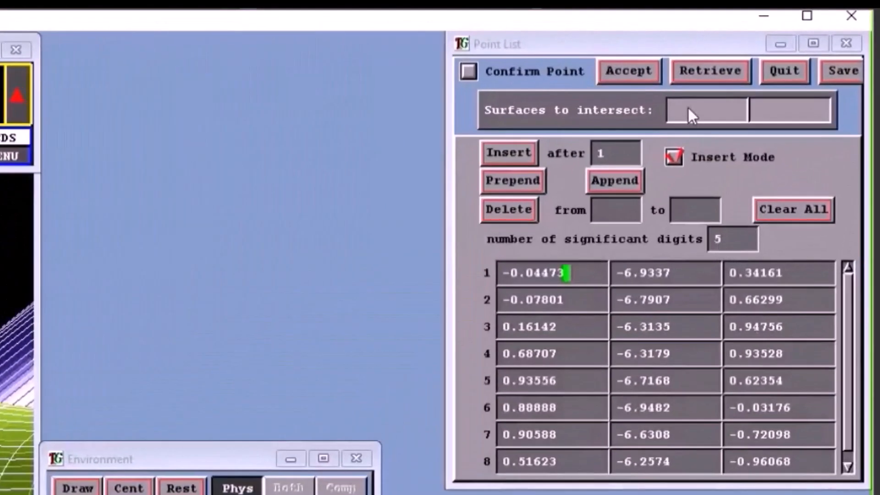
Step: Set surfaces 1 and 2 as the surfaces to intersect and save the picked points as curve number 3
click(688, 109)
text(1)
text(2)
click(841, 71)
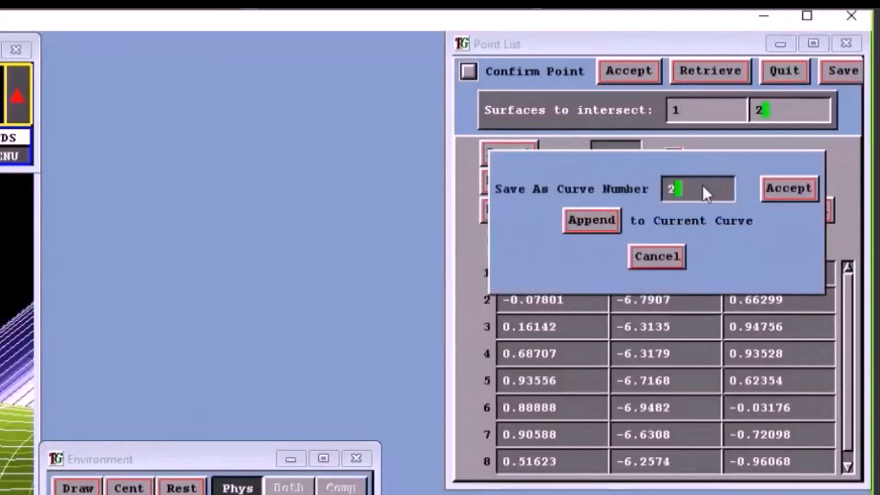
key(BackSpace)
text(3)
key(Return)
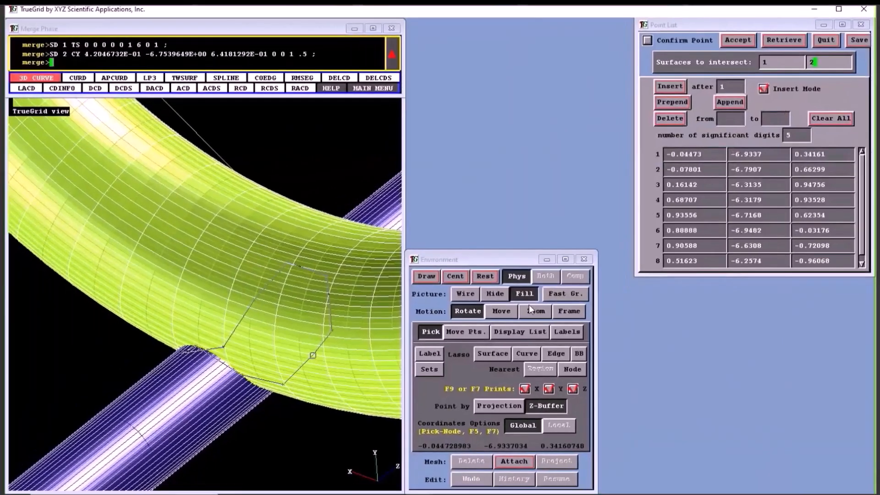
Step: Redraw the model in Wire mode, close the point list and inspect the intersection curve
click(467, 294)
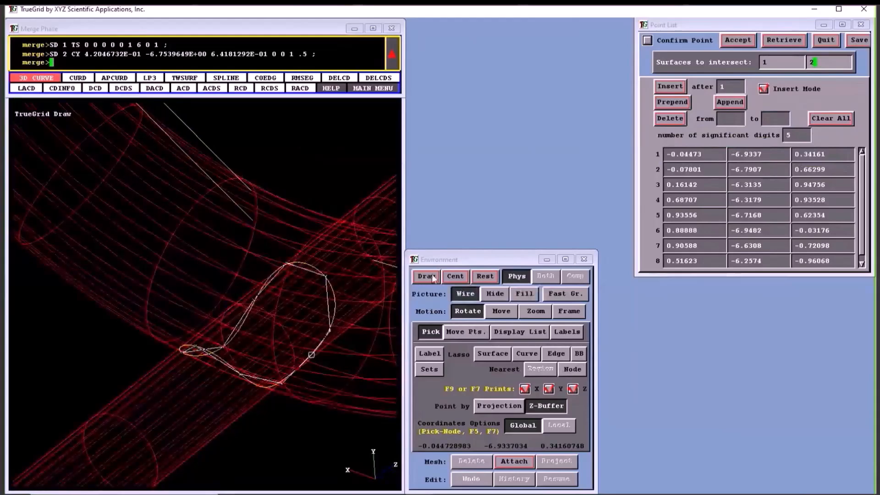
click(827, 41)
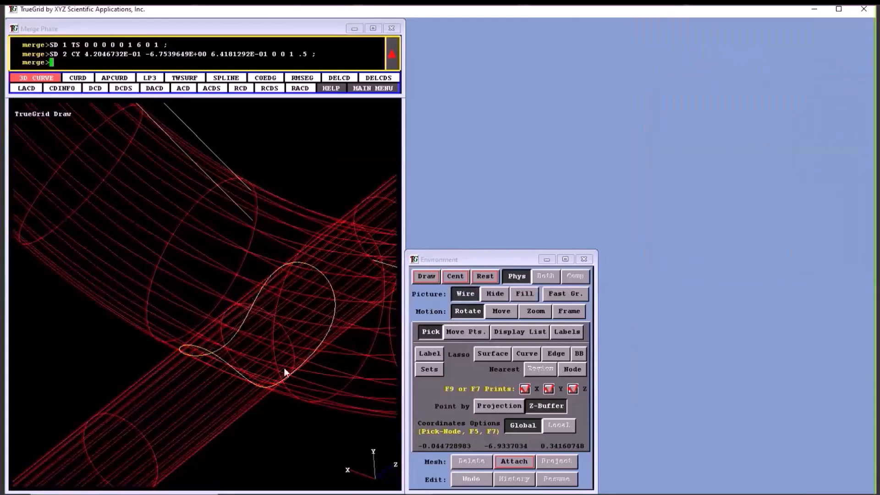
mouse_move(284, 372)
middle_down()
mouse_move(188, 336)
mouse_move(107, 339)
mouse_move(6, 295)
mouse_move(1, 270)
mouse_move(169, 314)
mouse_move(134, 328)
middle_up()
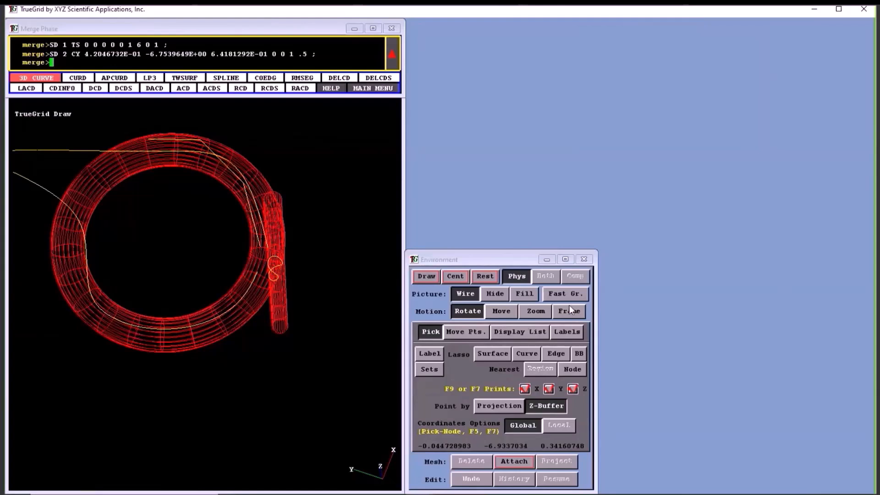
Step: Show the model in Hide mode, label its surface points and examine the point numbering on two sections of the torus
click(500, 292)
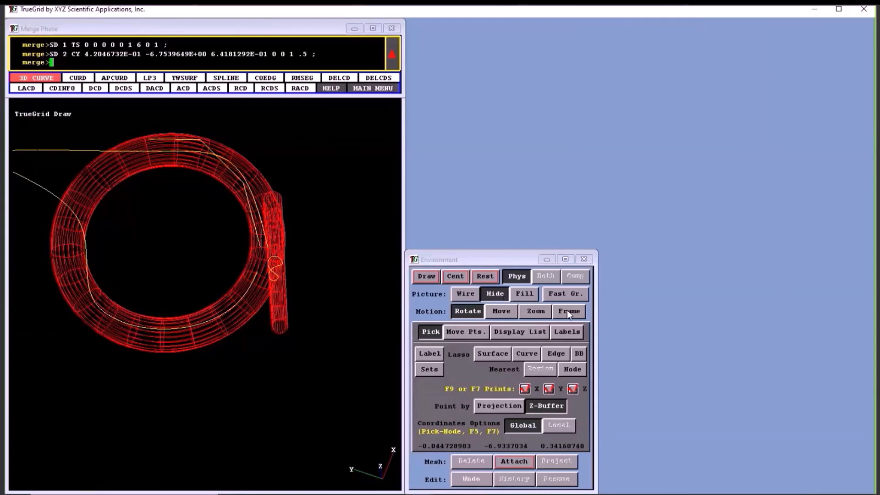
click(567, 310)
drag(144, 308, 189, 361)
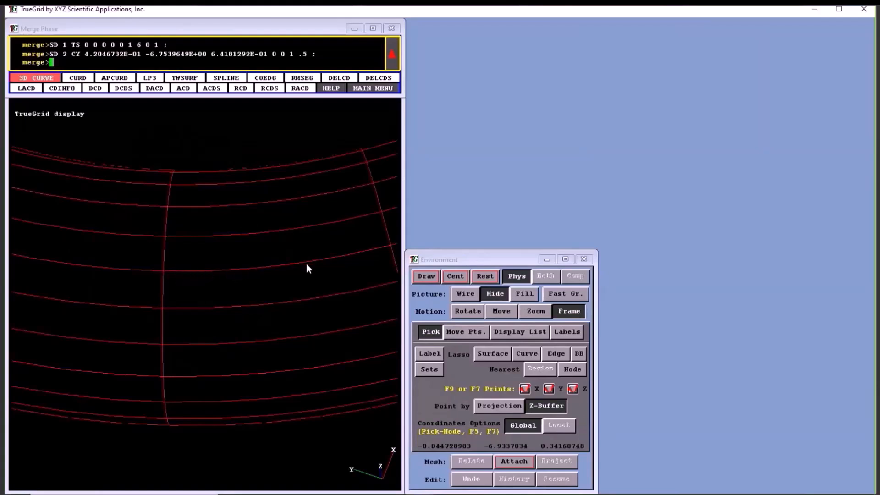
click(568, 333)
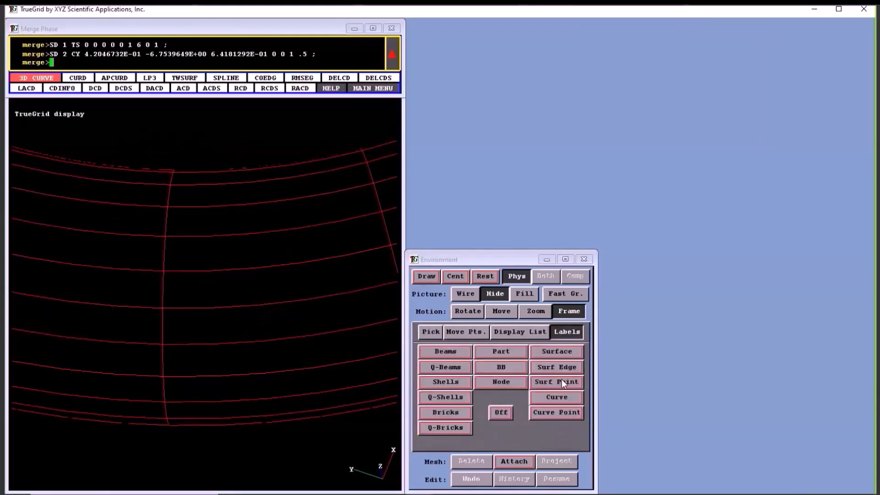
click(557, 382)
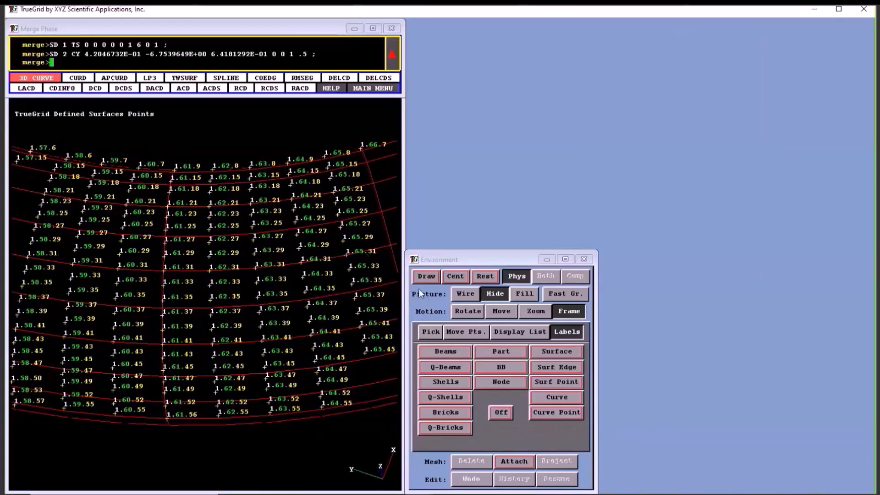
click(455, 277)
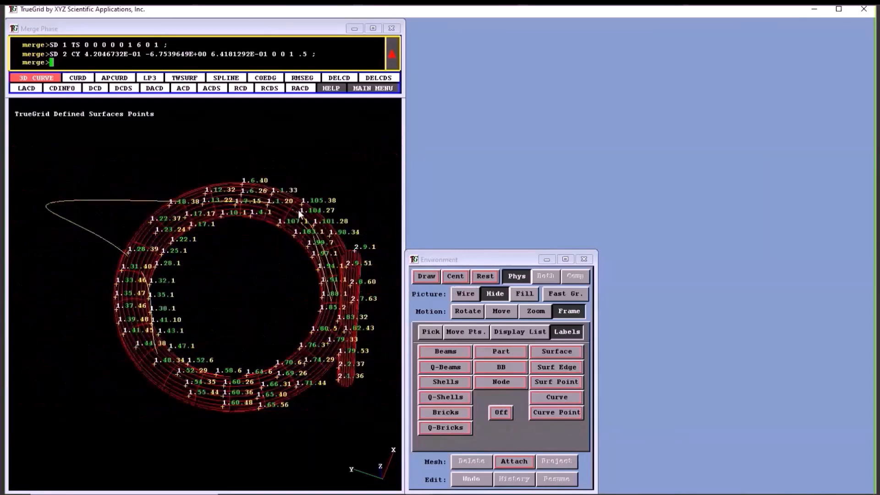
click(297, 236)
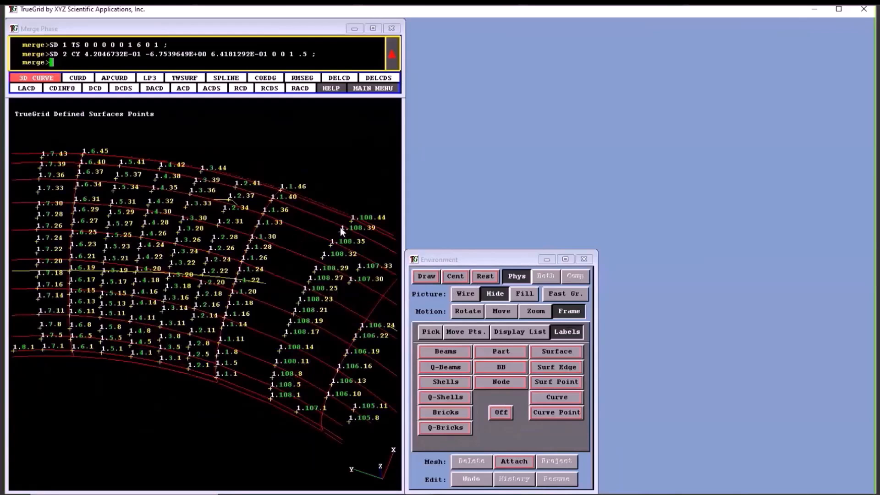
click(454, 277)
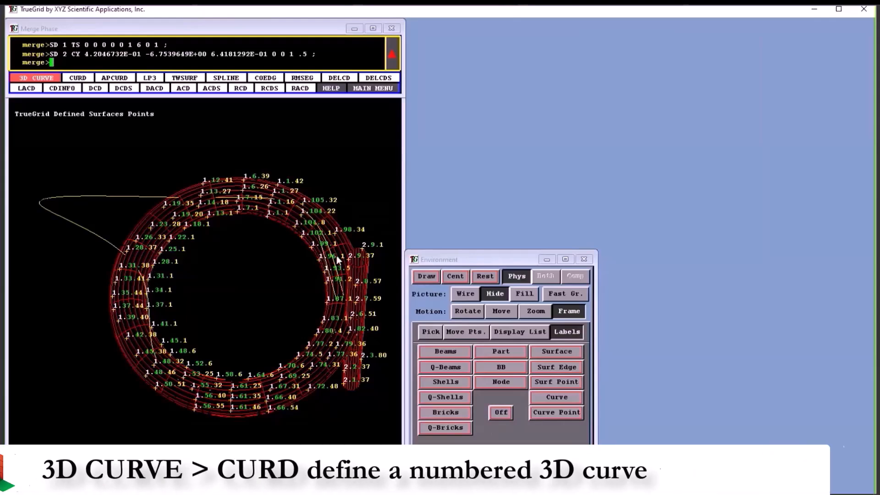
Step: Define 3D curve 4 with CURD as a surface contour from point 1.1.16 to point 1.0.16
click(79, 79)
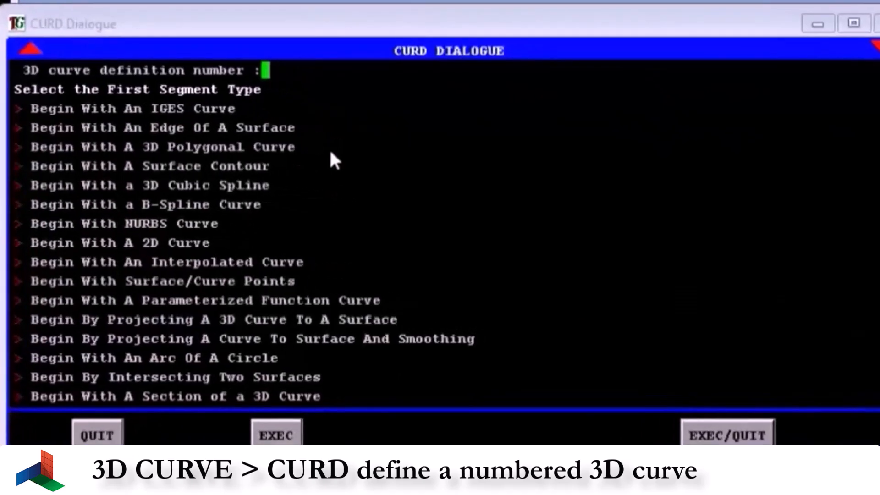
text(4)
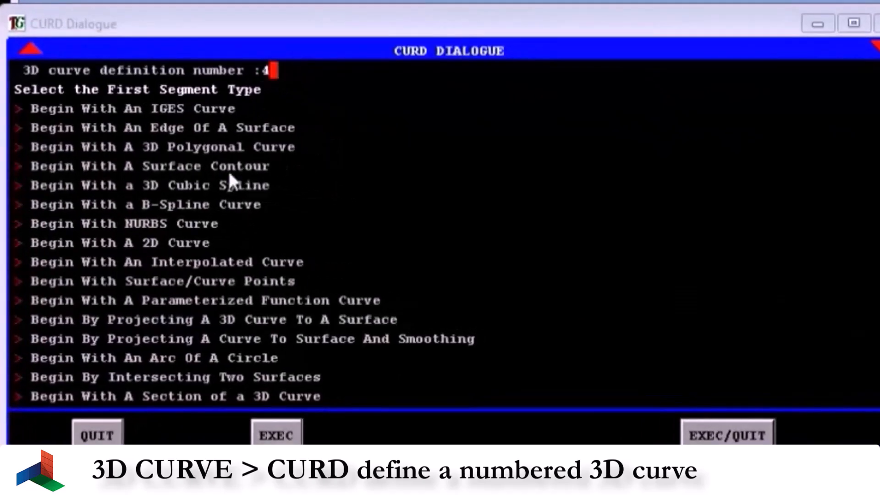
click(90, 170)
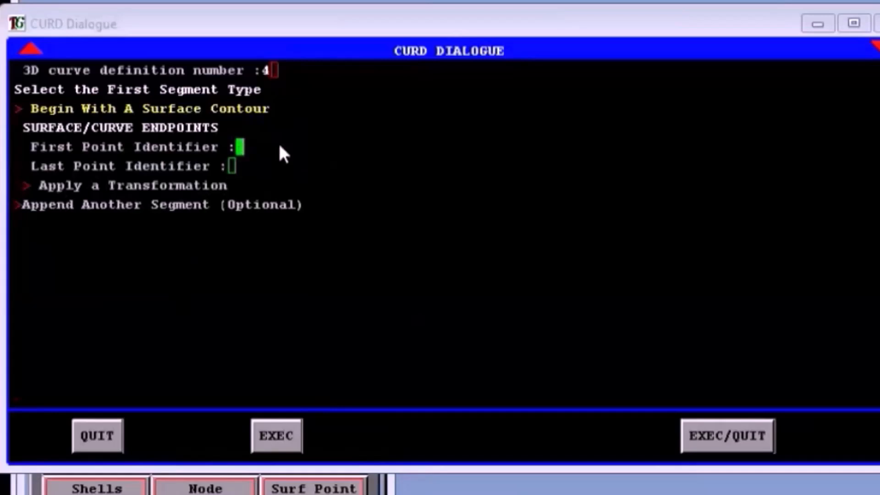
text(1.1.16)
key(Return)
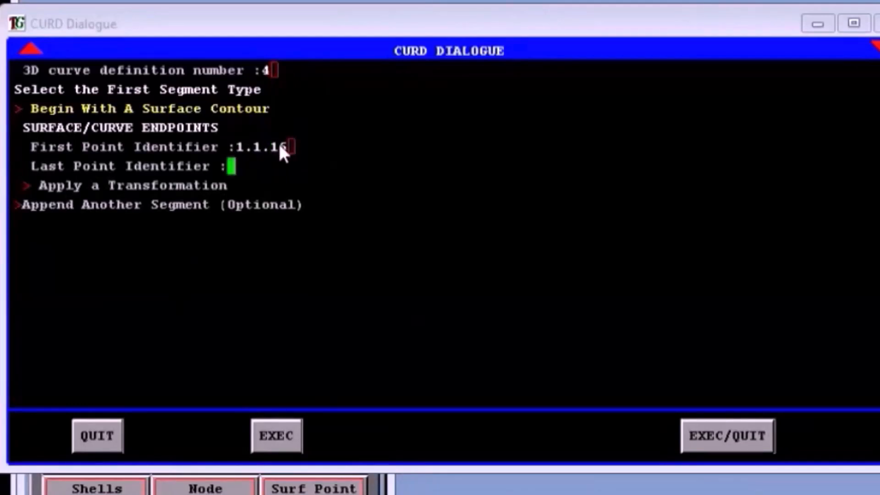
text(1.)
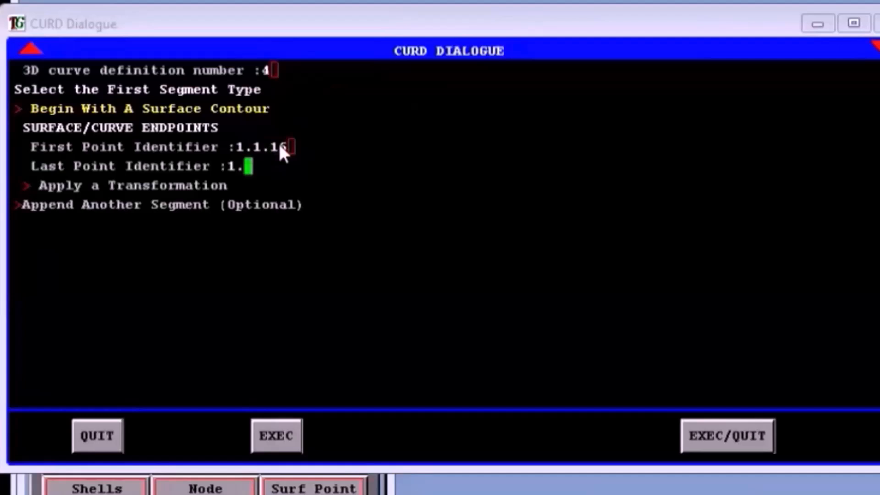
text(0.16)
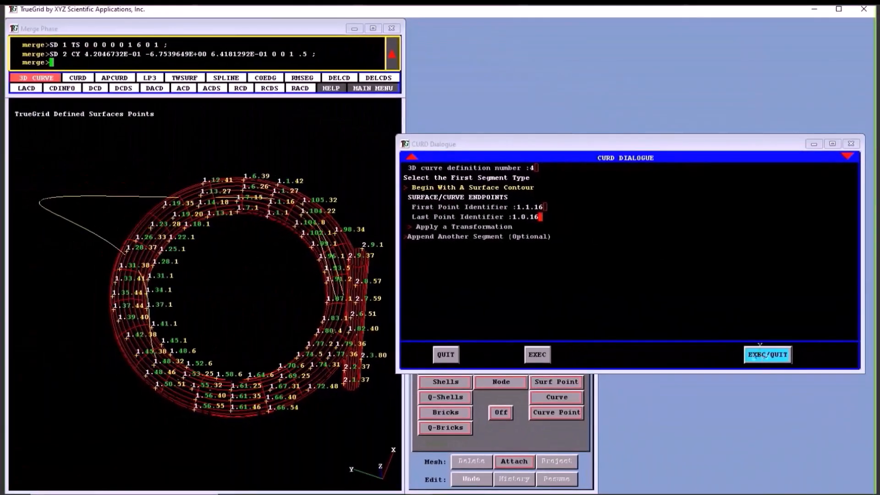
click(728, 435)
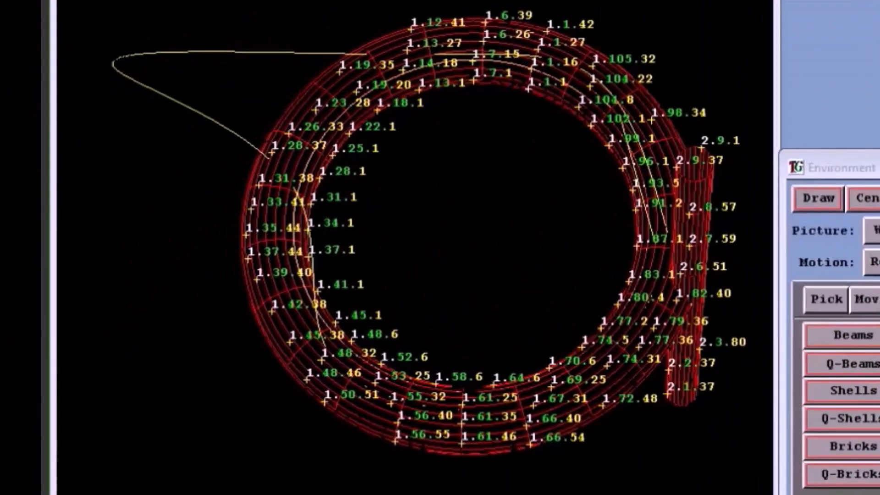
Step: Inspect the new contour around the torus, start CURD curve 5 as a surface contour and label the surface points
middle_drag(521, 358, 632, 378)
click(874, 262)
drag(576, 378, 510, 281)
middle_drag(510, 282, 562, 105)
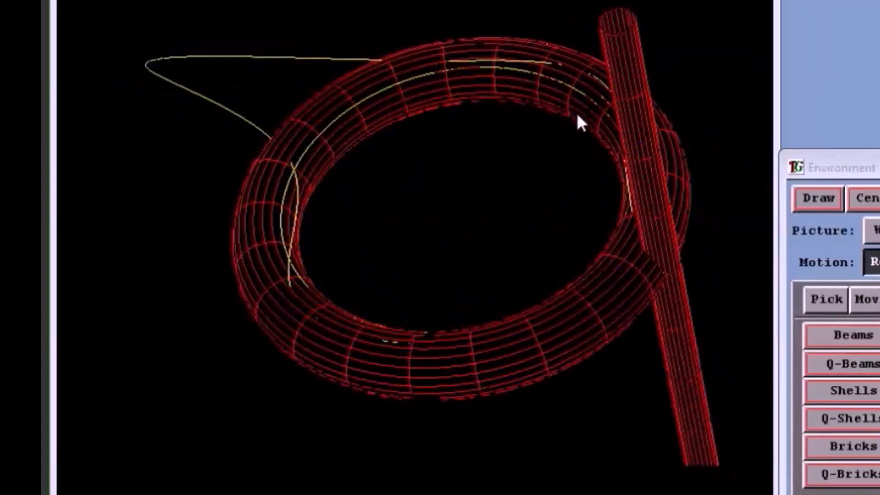
drag(455, 202, 513, 227)
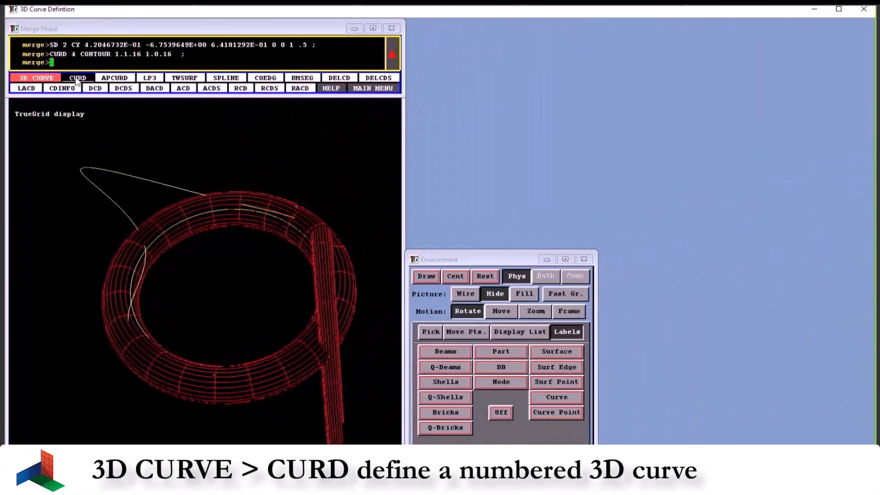
click(77, 78)
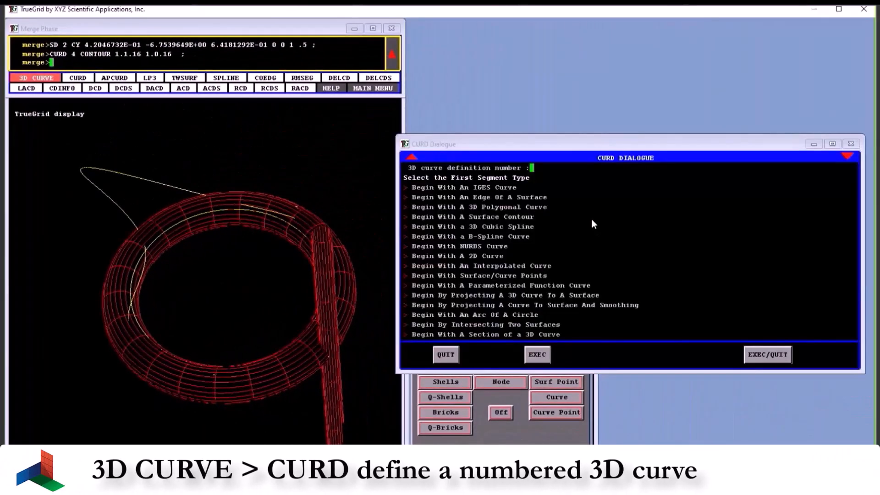
click(492, 218)
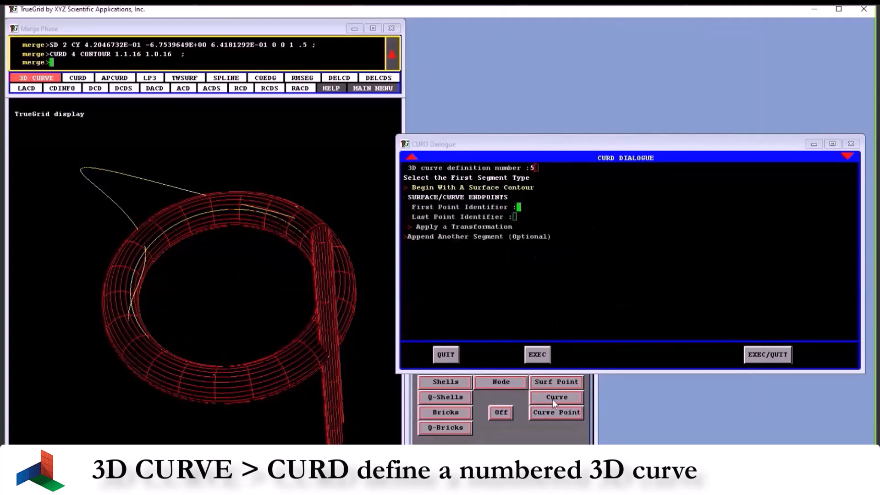
click(552, 381)
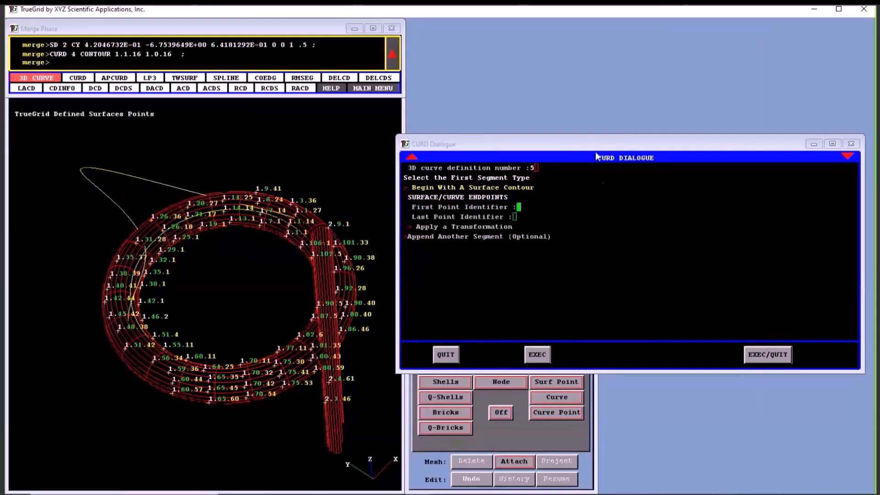
Step: Create contour curve 5 by picking surface point labels 1.75.41 as its first point and 1.52.60 as its last
drag(593, 146, 603, 28)
click(431, 331)
click(440, 358)
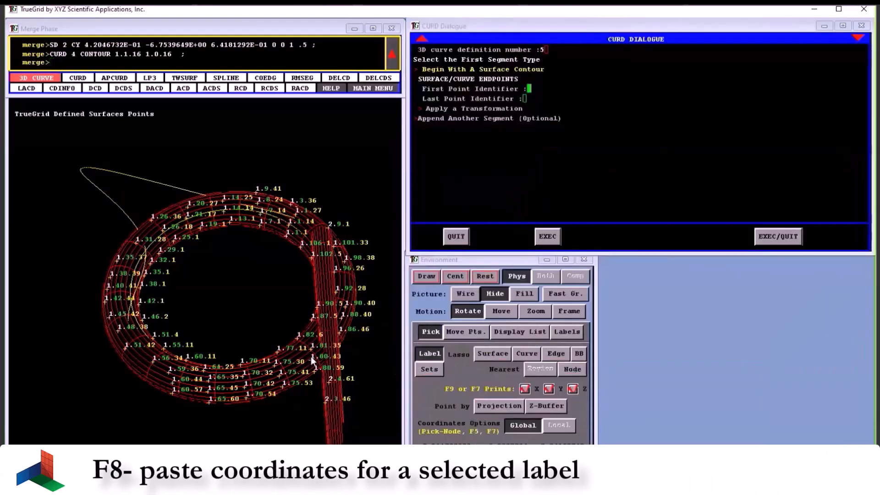
click(300, 372)
key(F8)
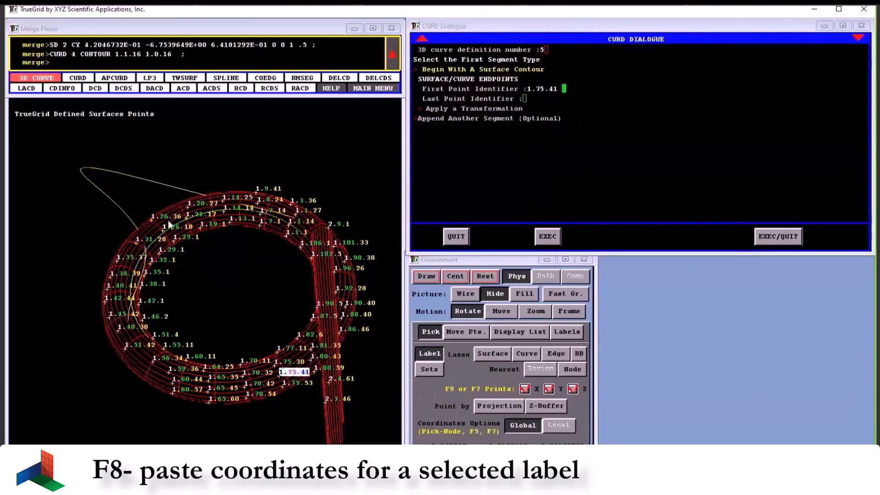
drag(138, 367, 260, 264)
click(225, 244)
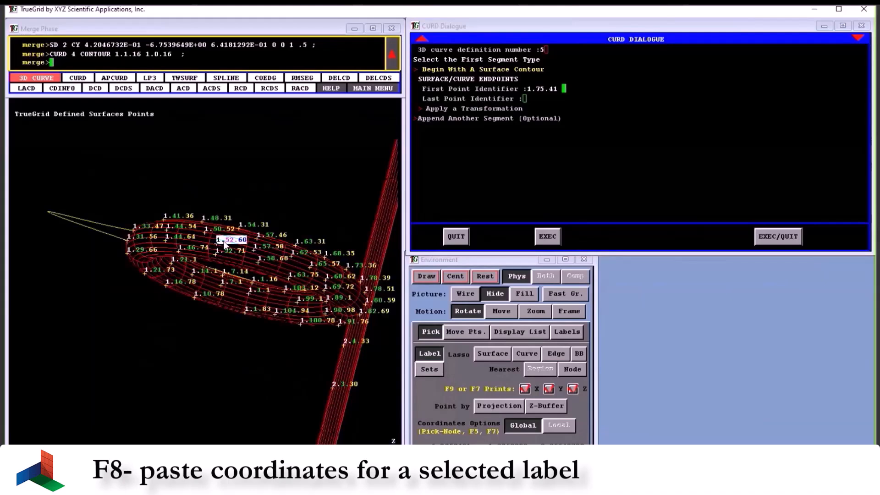
key(Return)
key(F8)
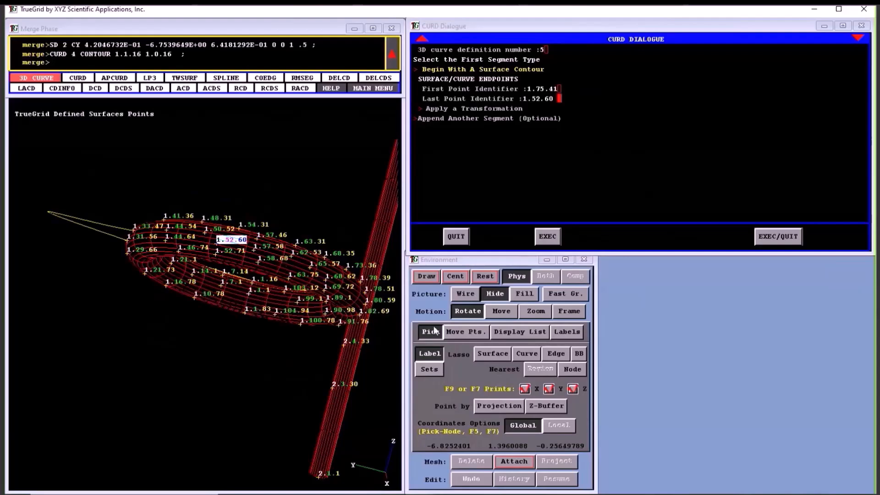
click(778, 236)
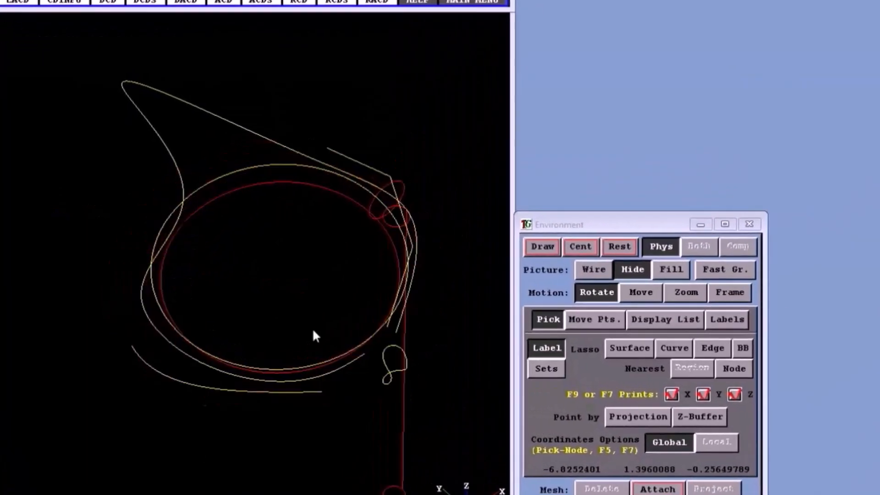
Step: Turn off the surface point labels, redraw the model in Wire mode and examine all the curves on the torus and cylinder
middle_drag(264, 338, 348, 314)
click(733, 321)
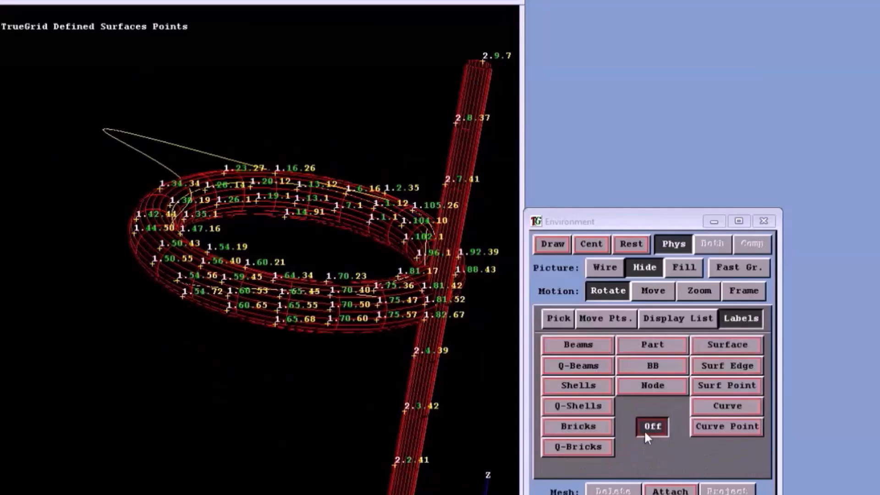
click(653, 426)
drag(436, 393, 390, 349)
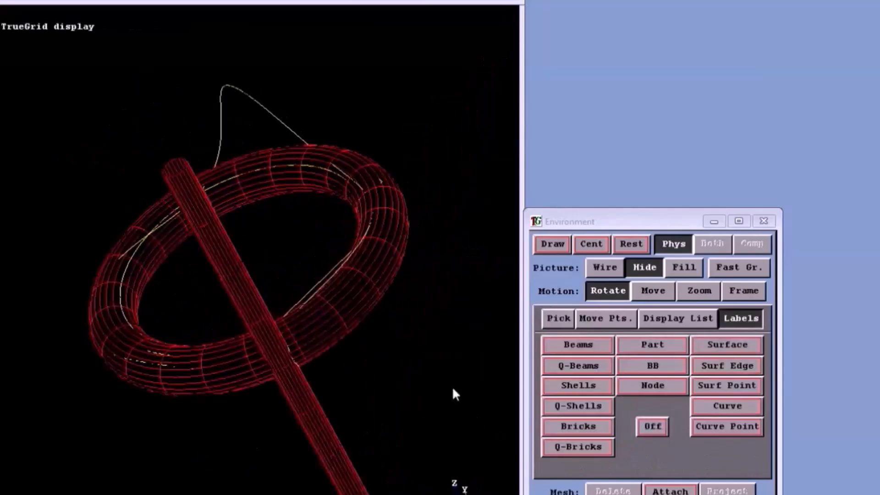
click(605, 267)
click(552, 244)
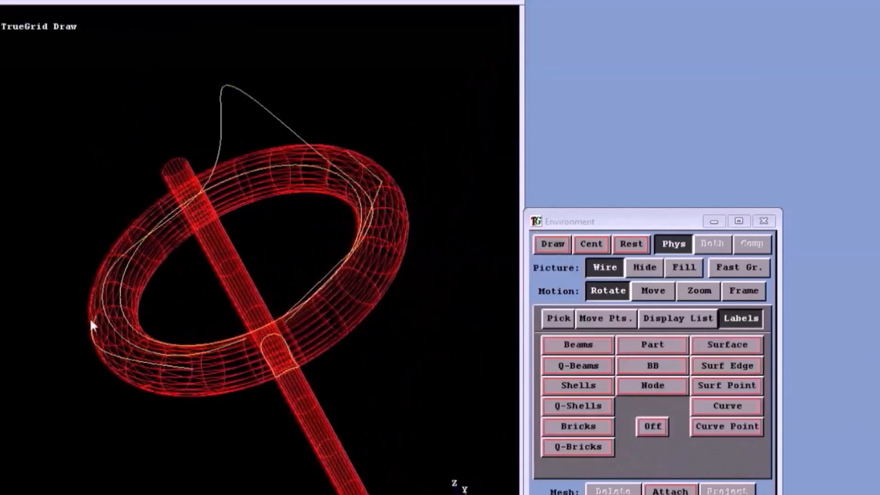
middle_drag(420, 233, 553, 186)
mouse_move(354, 291)
middle_down()
mouse_move(299, 171)
mouse_move(416, 250)
mouse_move(502, 284)
mouse_move(648, 449)
mouse_move(614, 463)
mouse_move(534, 466)
mouse_move(361, 359)
middle_up()
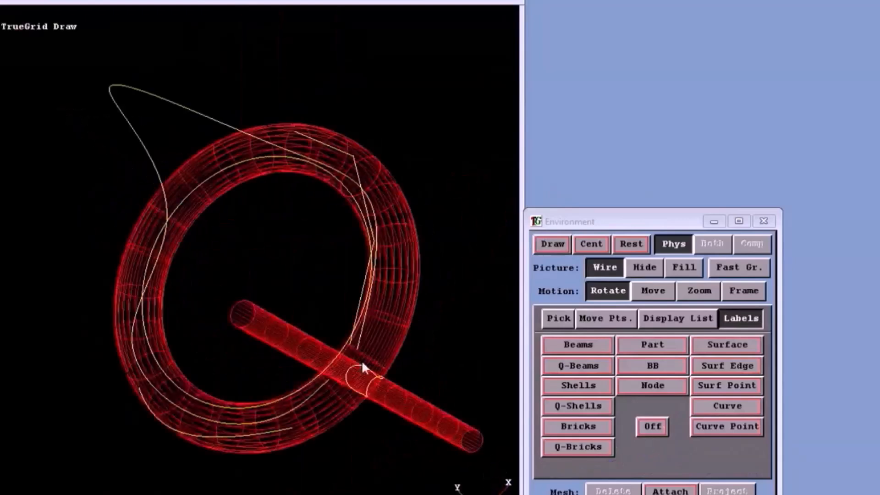